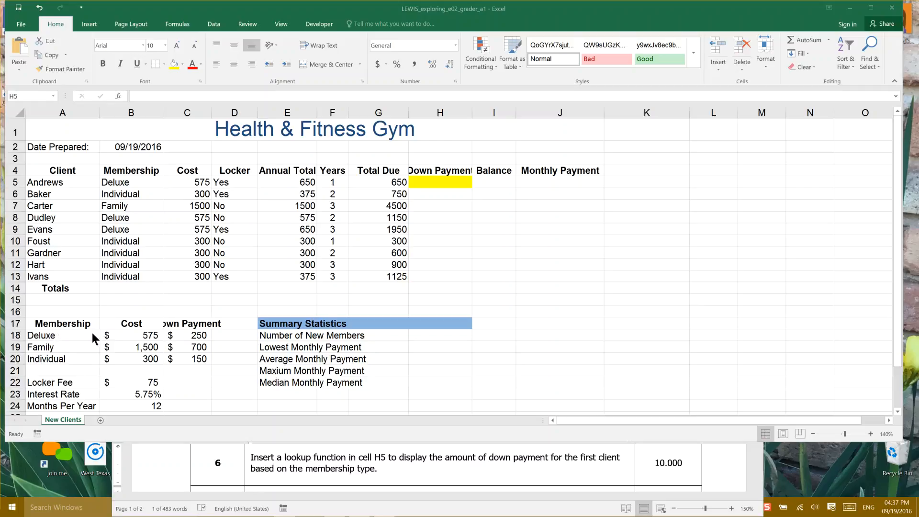
- Insert a VLOOKUP function in cell H5 with the membership type in B5 as its lookup value
left_click(443, 182)
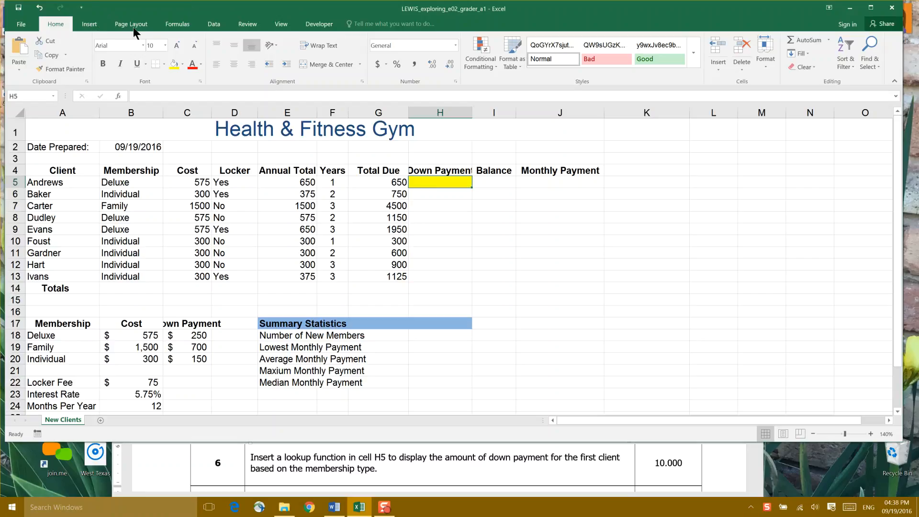
left_click(178, 24)
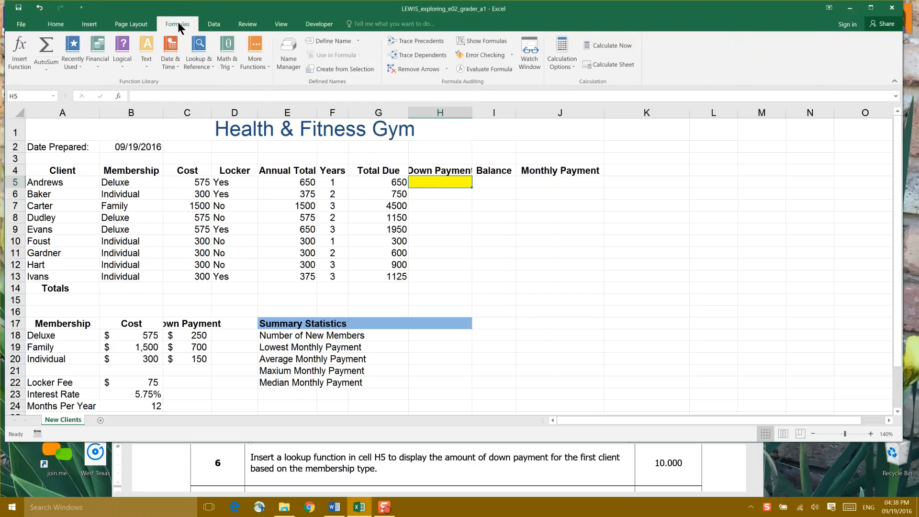
left_click(208, 67)
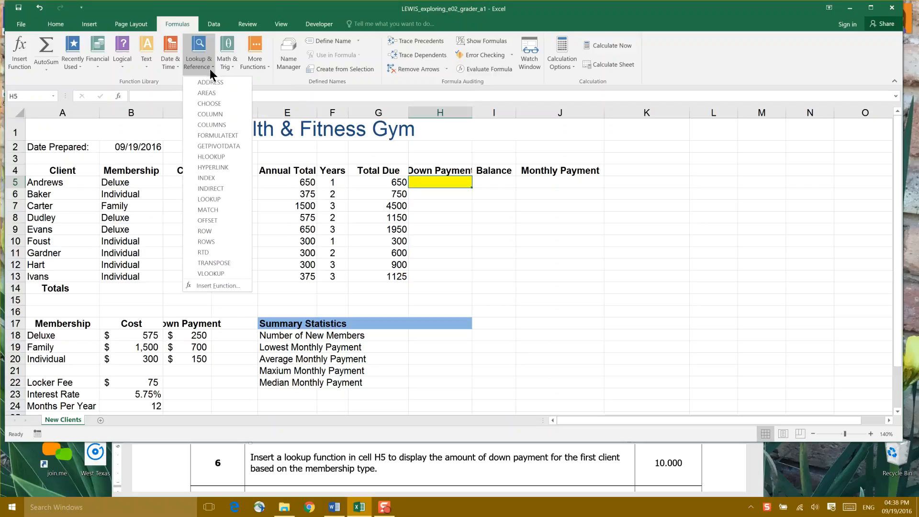
left_click(236, 272)
left_click_drag(452, 123, 620, 135)
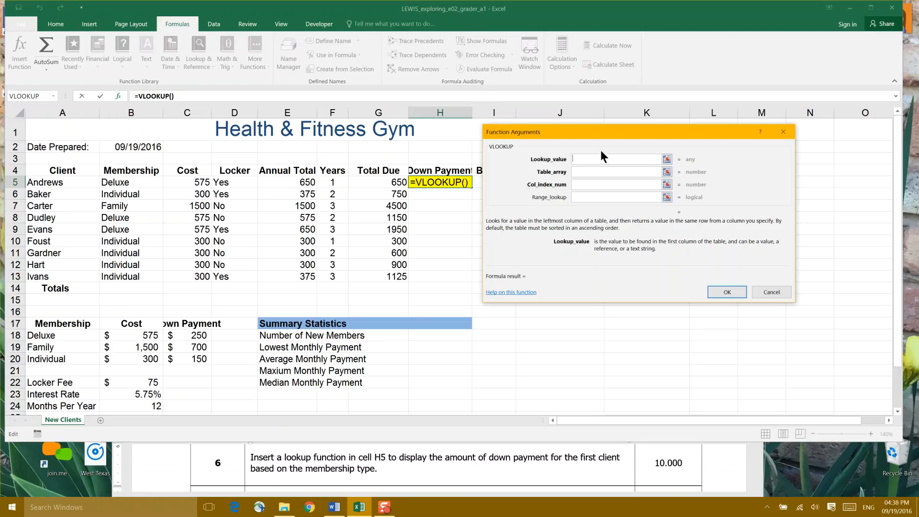
left_click(130, 181)
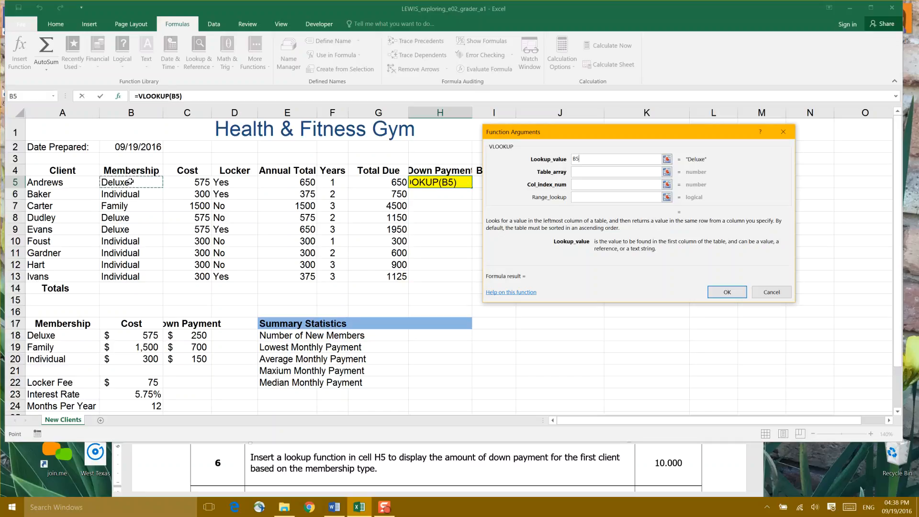
- Set the VLOOKUP table array to A18:C20 and the column index number to 3
left_click(597, 173)
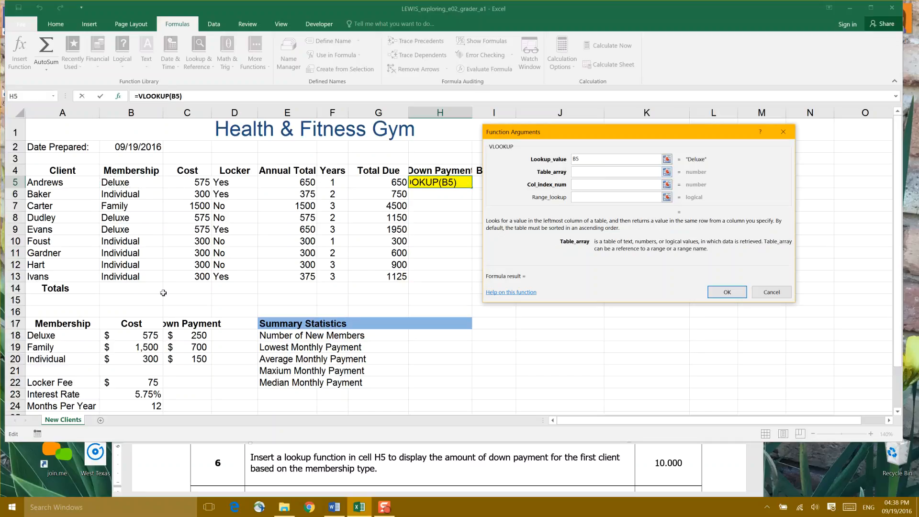
left_click(68, 334)
left_click_drag(68, 335, 178, 359)
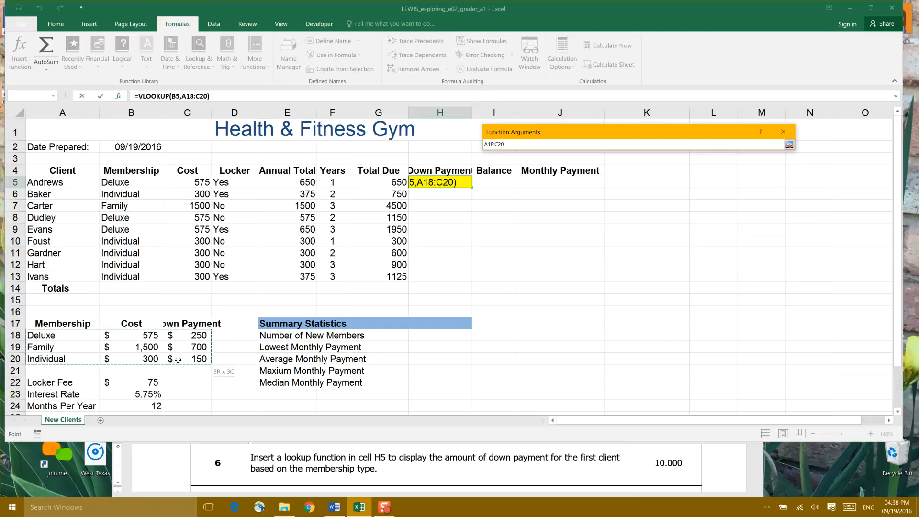
left_click_drag(178, 360, 178, 360)
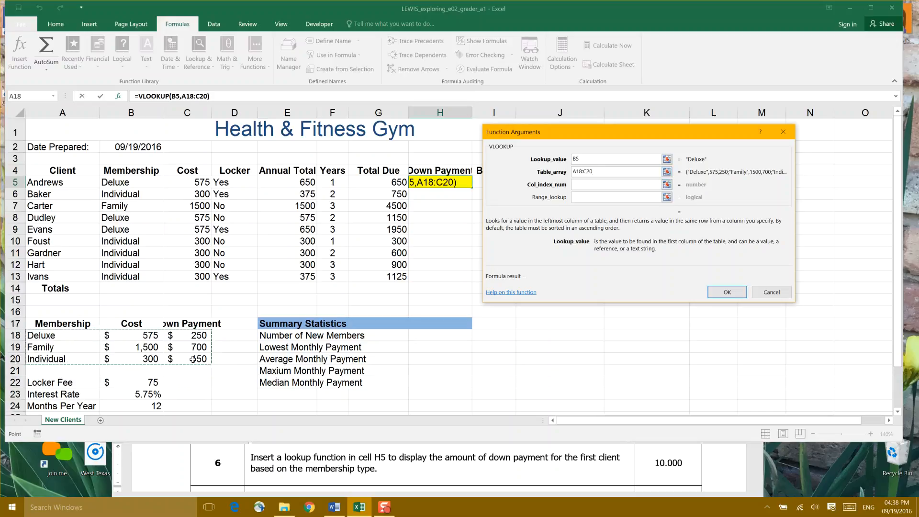
left_click(597, 184)
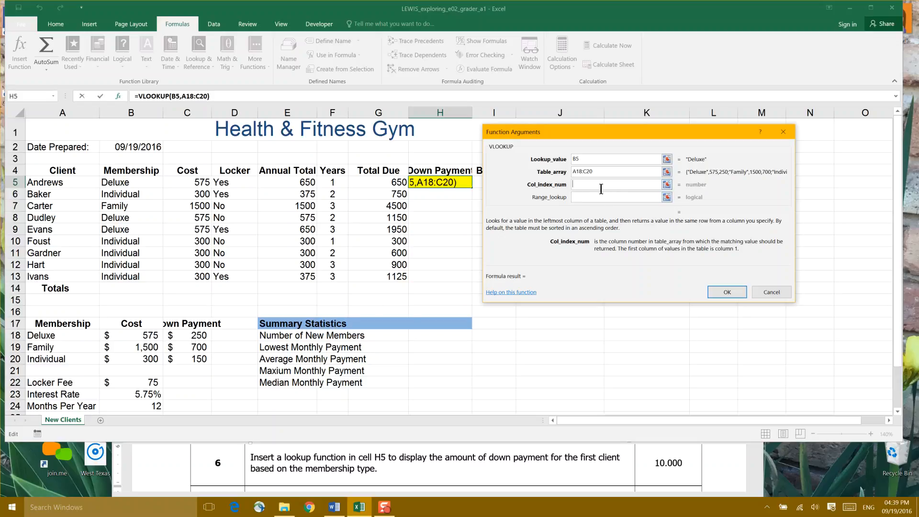
type("3")
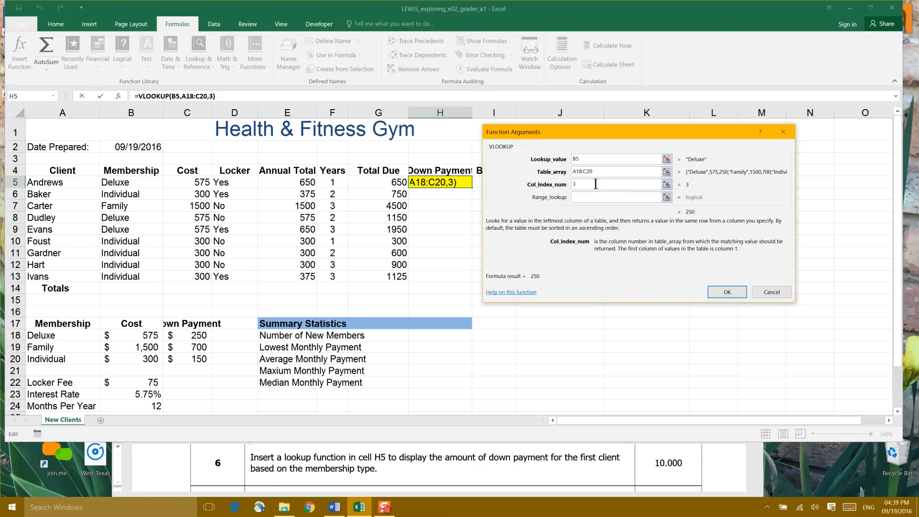
- Make the VLOOKUP table array absolute as $A$18:$C$20 and complete the function
left_click(580, 171)
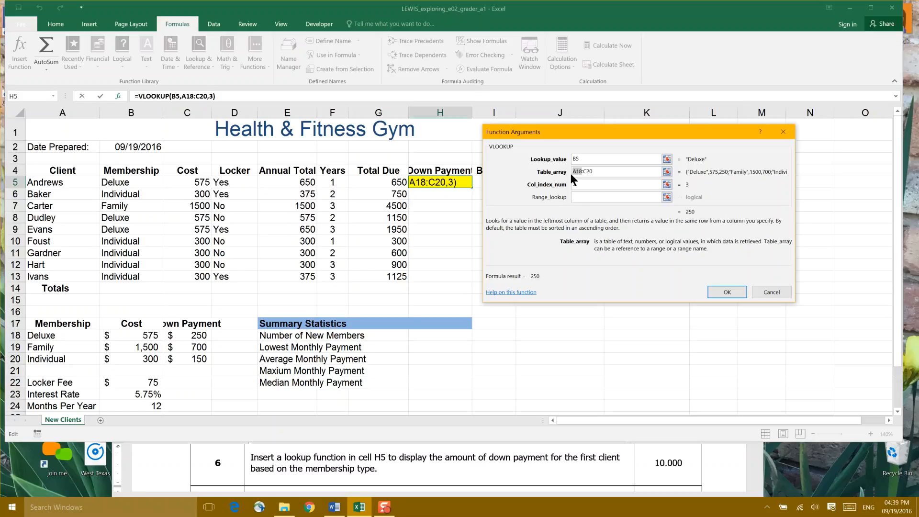
key("F4")
left_click(604, 170)
left_click_drag(603, 171, 589, 171)
key("F4")
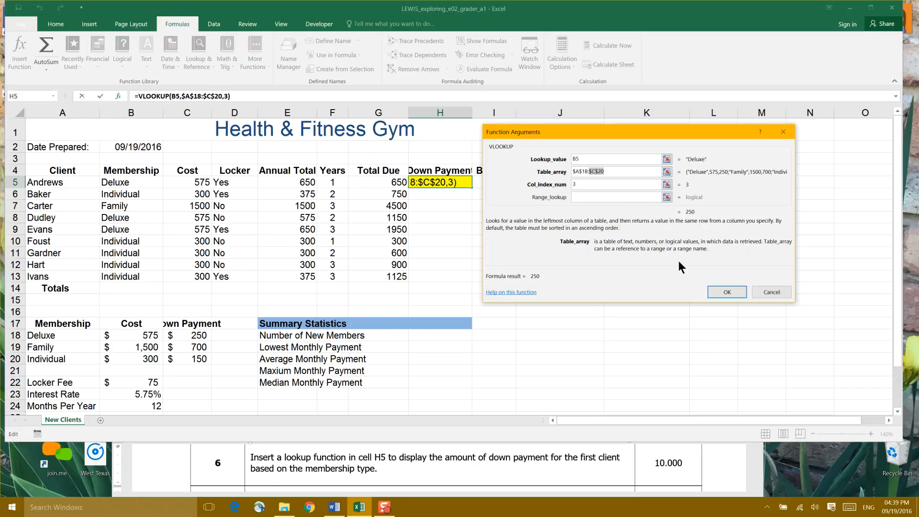
left_click(725, 293)
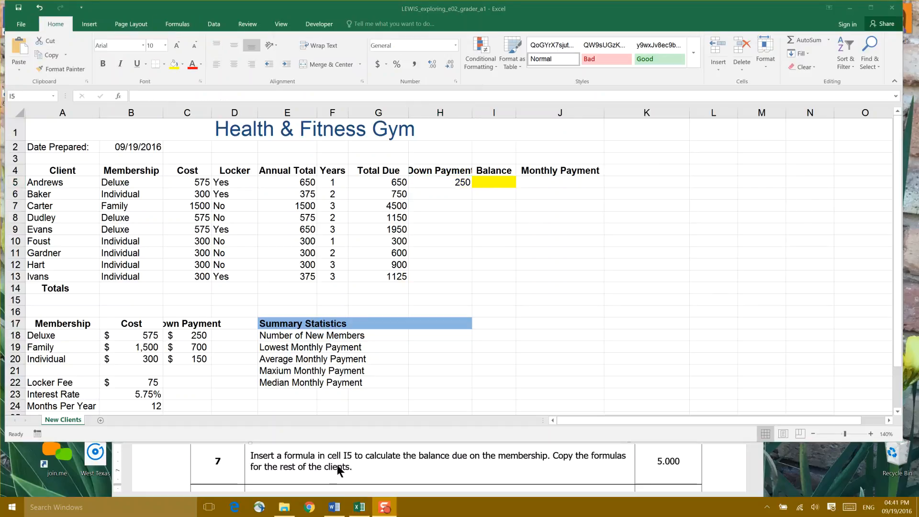
- Enter the formula =G5-H5 in cell I5 to calculate the first client's balance
left_click(503, 182)
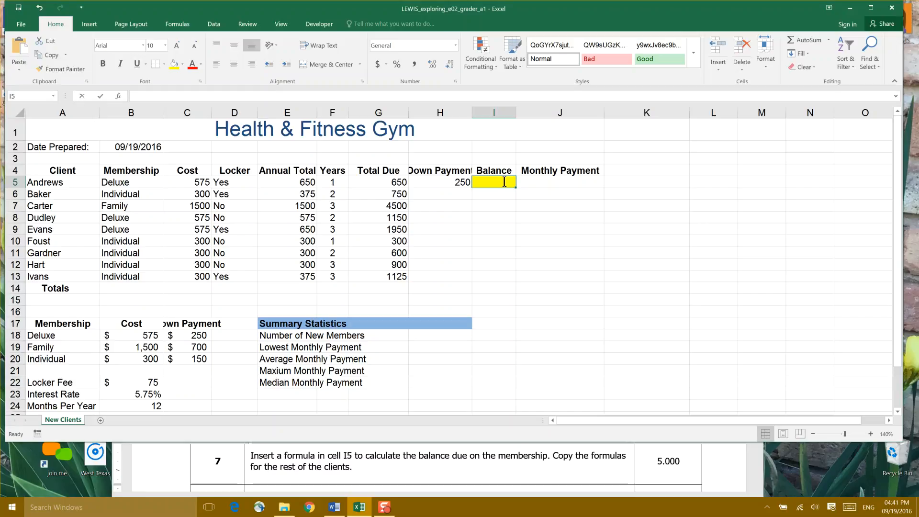
type("=")
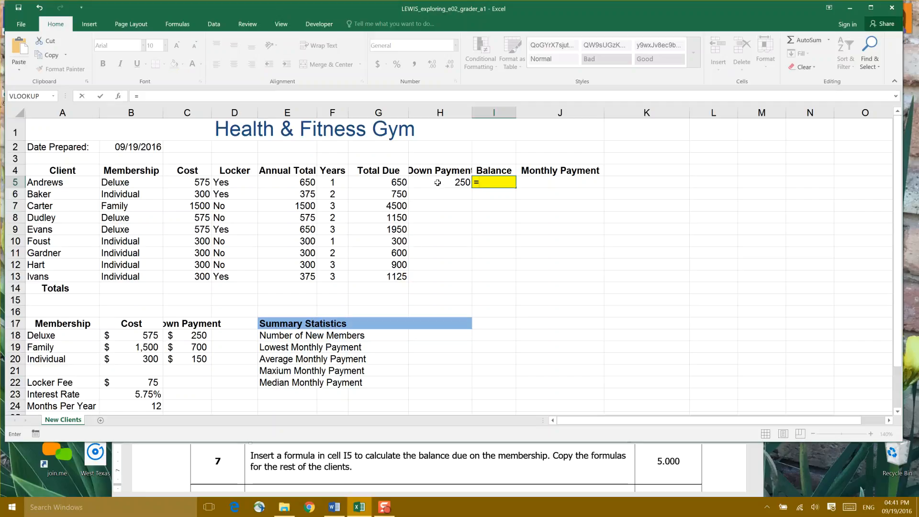
left_click(385, 181)
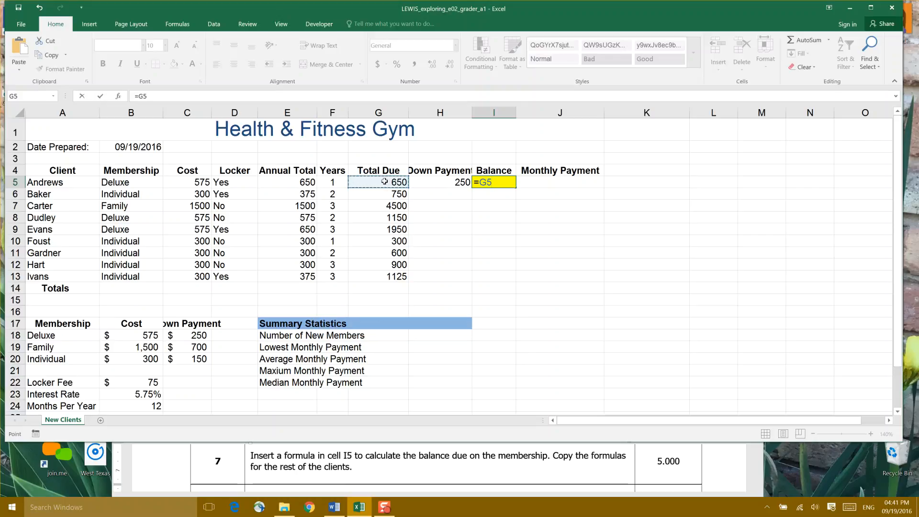
type("-")
left_click(437, 181)
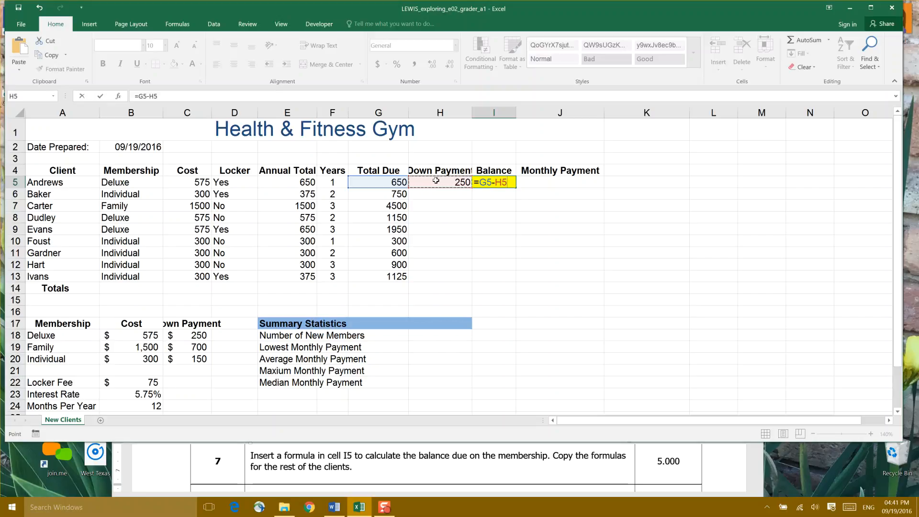
key("Return")
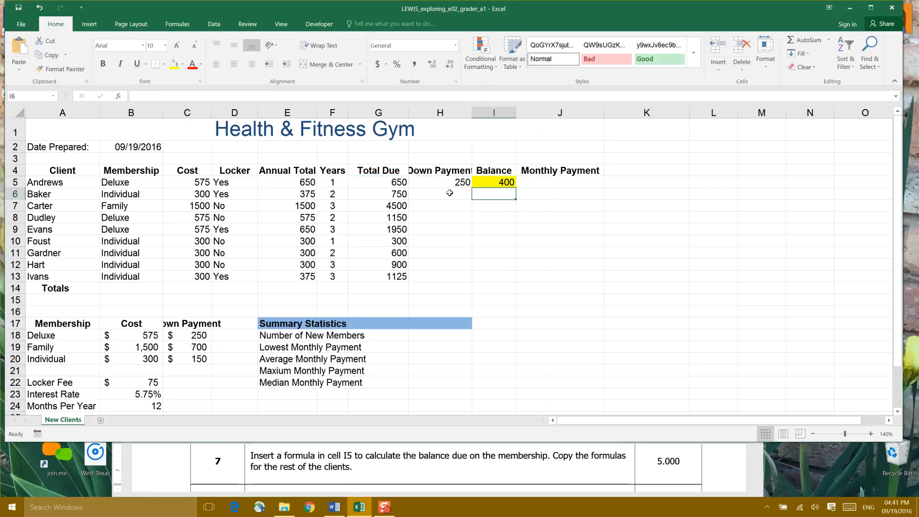
- Remove the yellow fill from cell I5
left_click(493, 183)
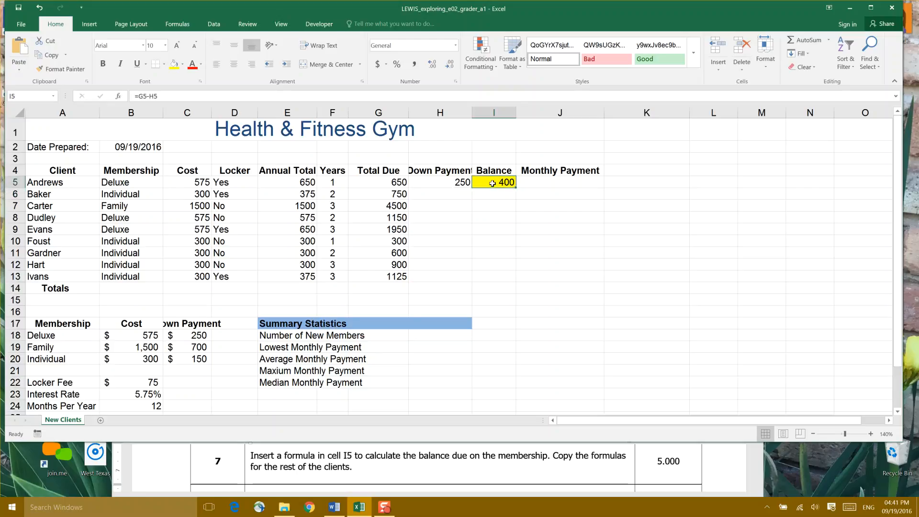
left_click(182, 65)
left_click(177, 142)
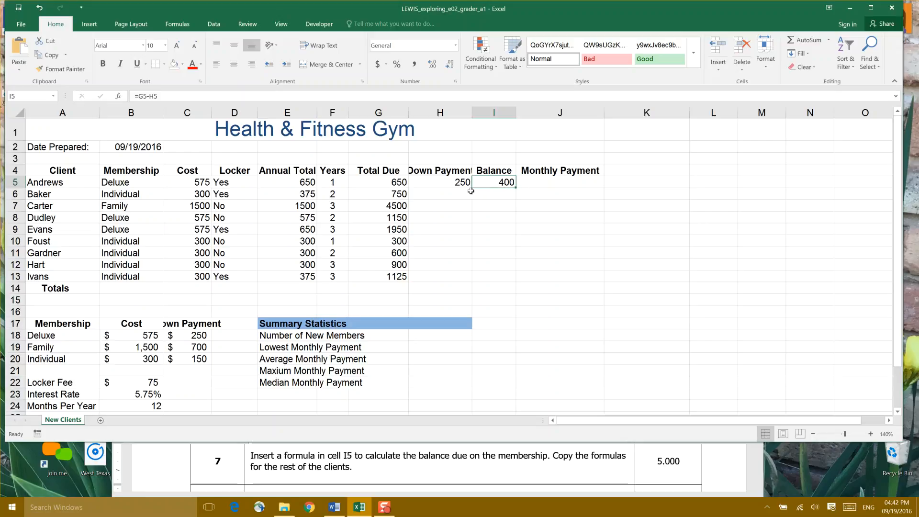
- Copy the down payment formula in H5 down the column through H13, leaving the Totals row empty
left_click(454, 183)
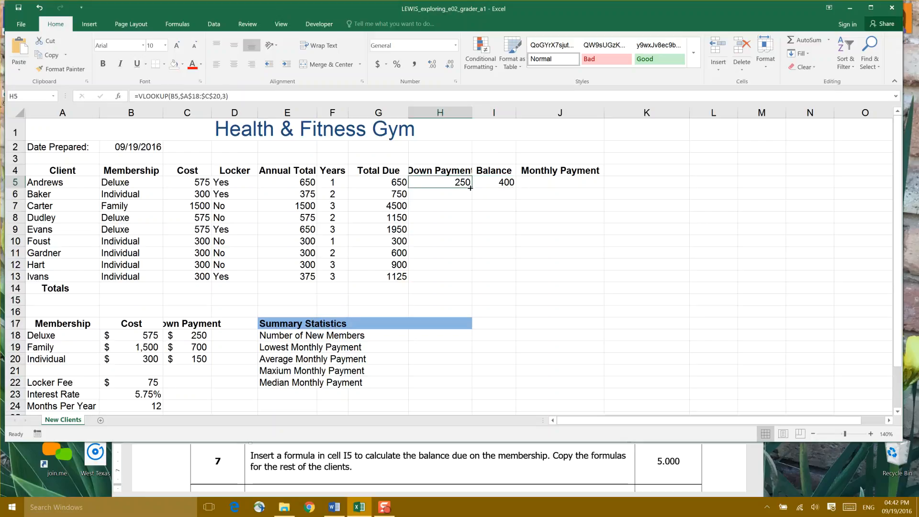
left_click_drag(470, 187, 471, 290)
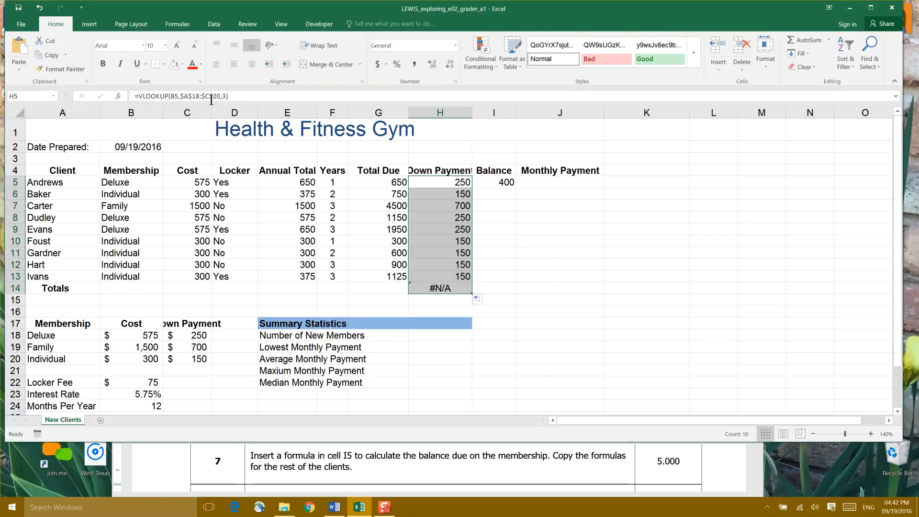
left_click(39, 8)
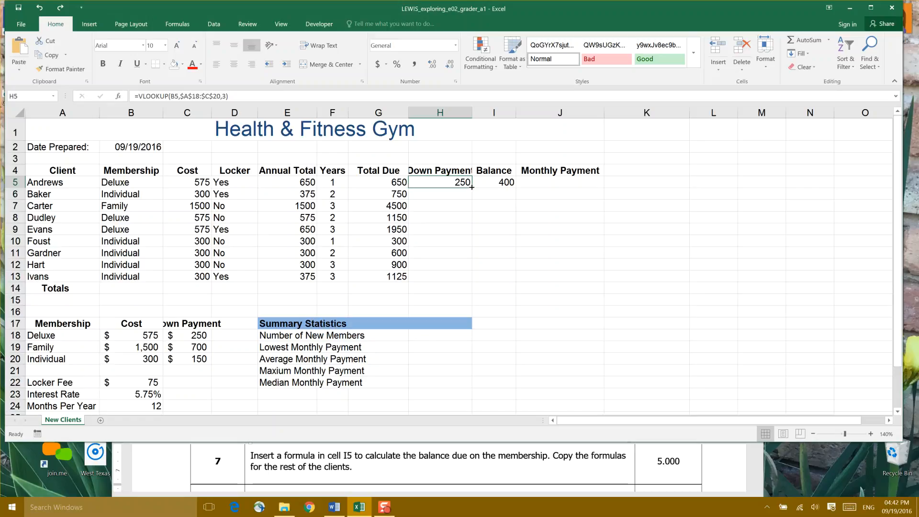
left_click_drag(470, 187, 470, 278)
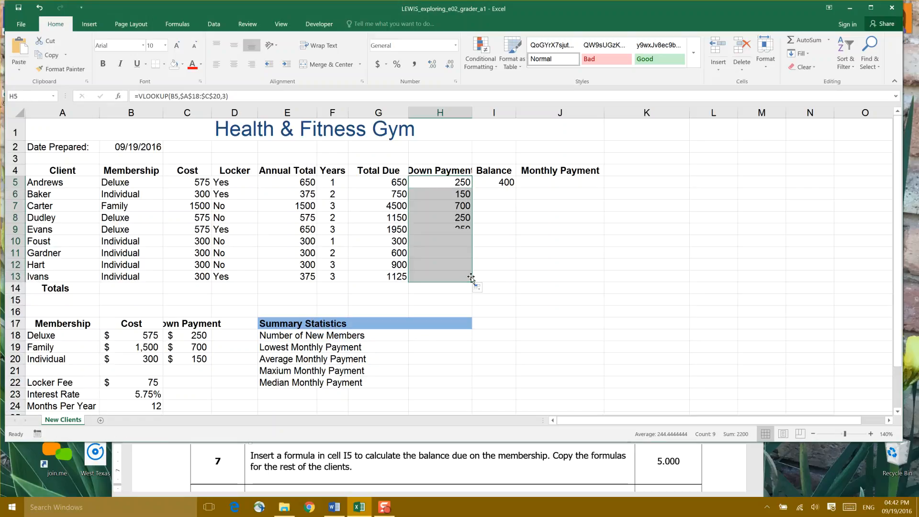
- Copy the balance formula in I5 down through I13 and save the workbook
left_click(503, 182)
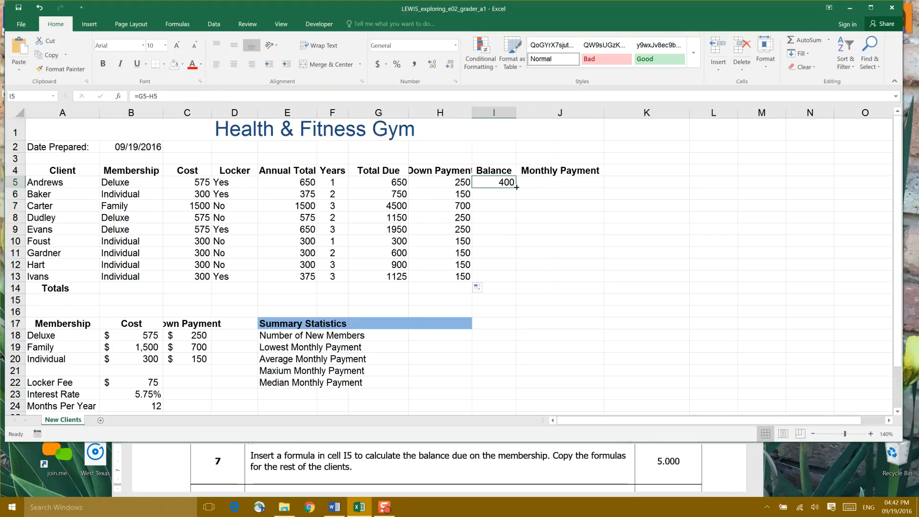
left_click_drag(516, 188, 514, 277)
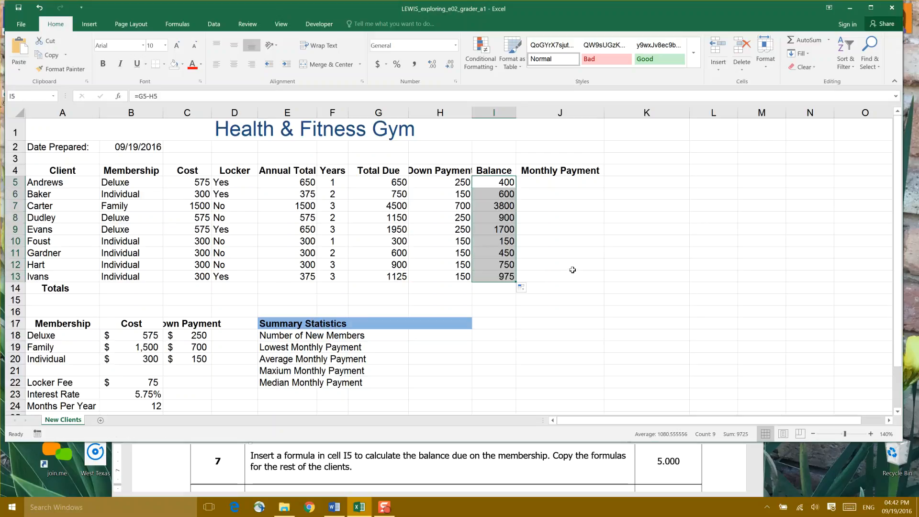
left_click(16, 7)
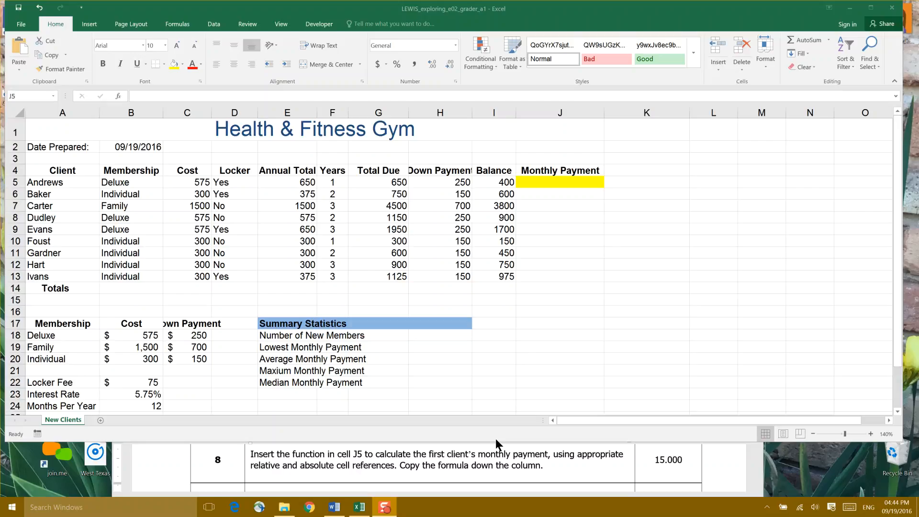
- Insert the PMT financial function in cell J5 and move its arguments dialog clear of the client data
left_click(553, 183)
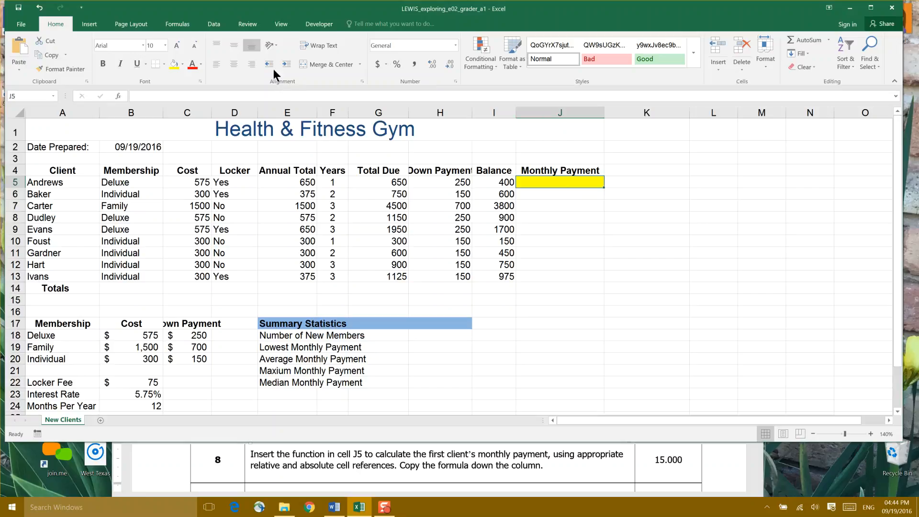
left_click(178, 25)
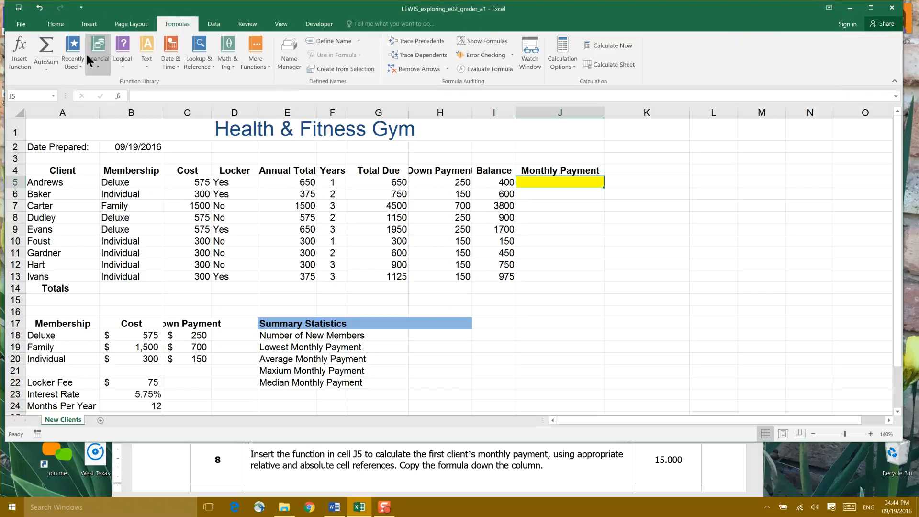
left_click(99, 67)
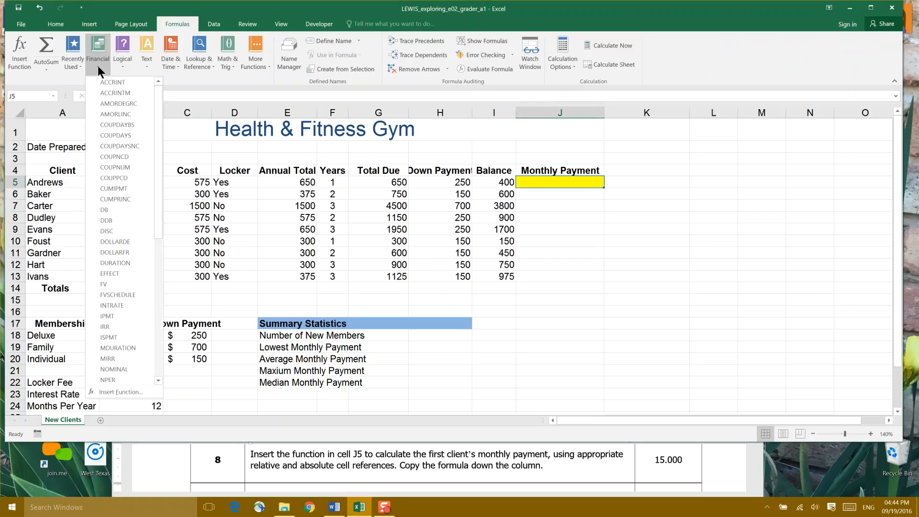
left_click_drag(156, 137, 153, 280)
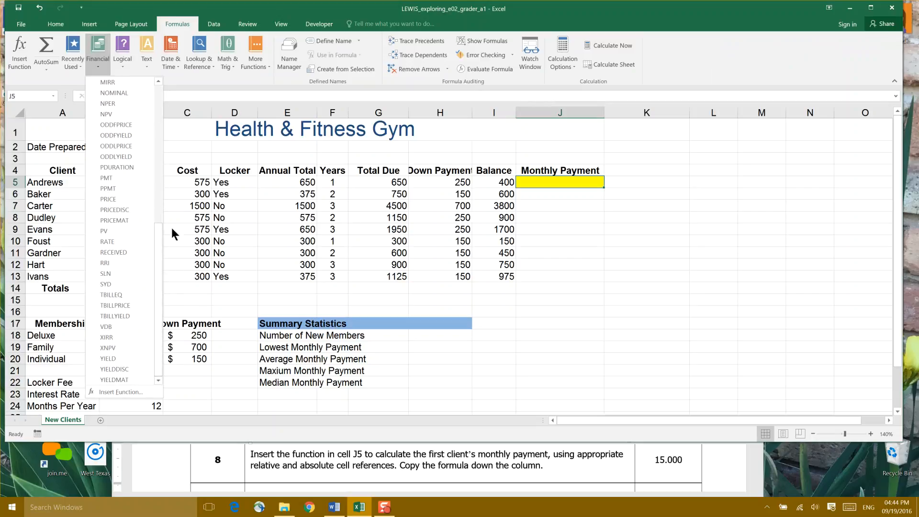
left_click(130, 180)
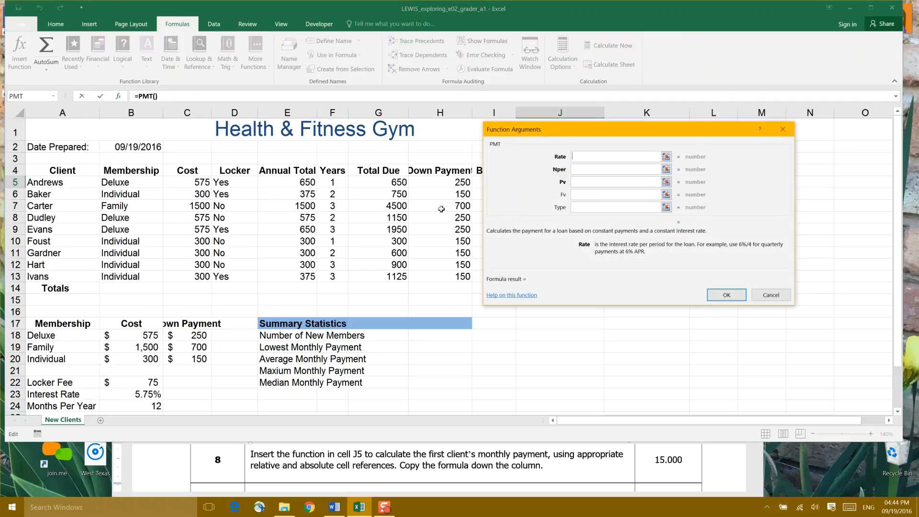
left_click_drag(578, 134, 619, 203)
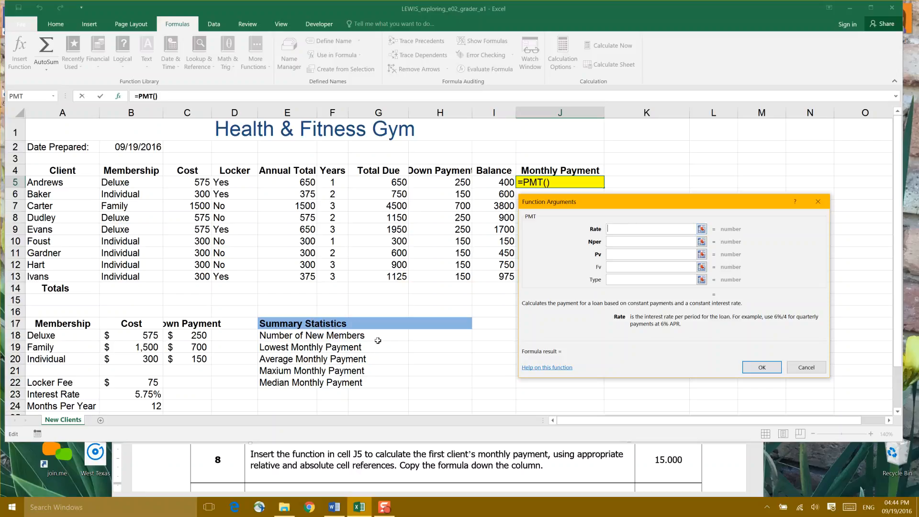
- Set the PMT Rate argument to the interest rate divided by months per year, with row-locked references: B$23/B$24
left_click(133, 395)
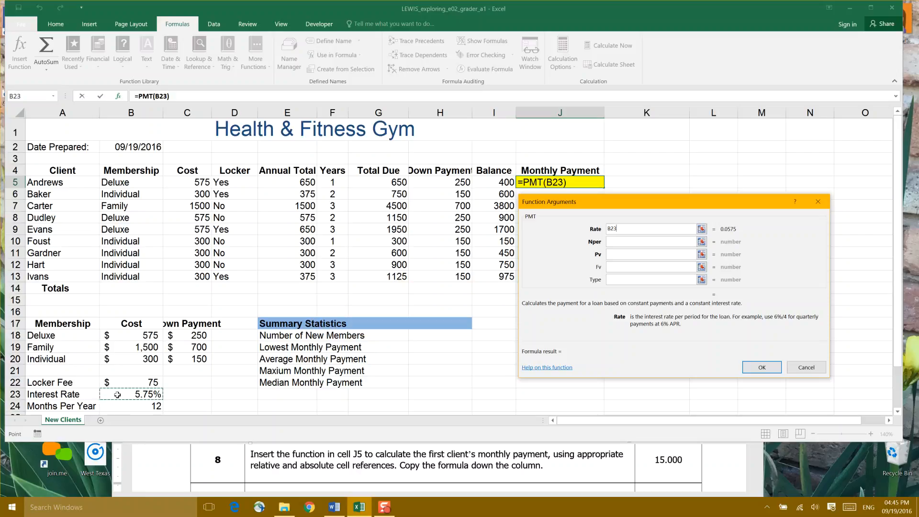
type("/")
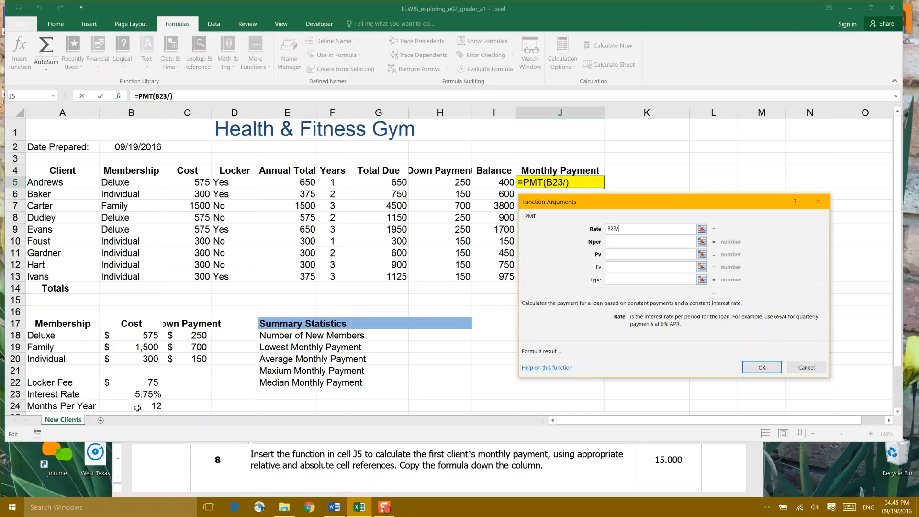
left_click(137, 404)
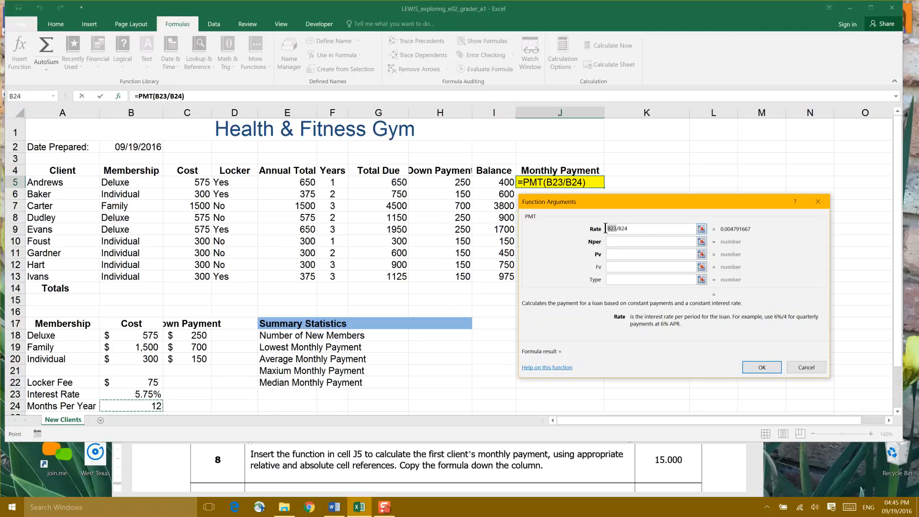
left_click(607, 229)
key("F4")
key("F4")
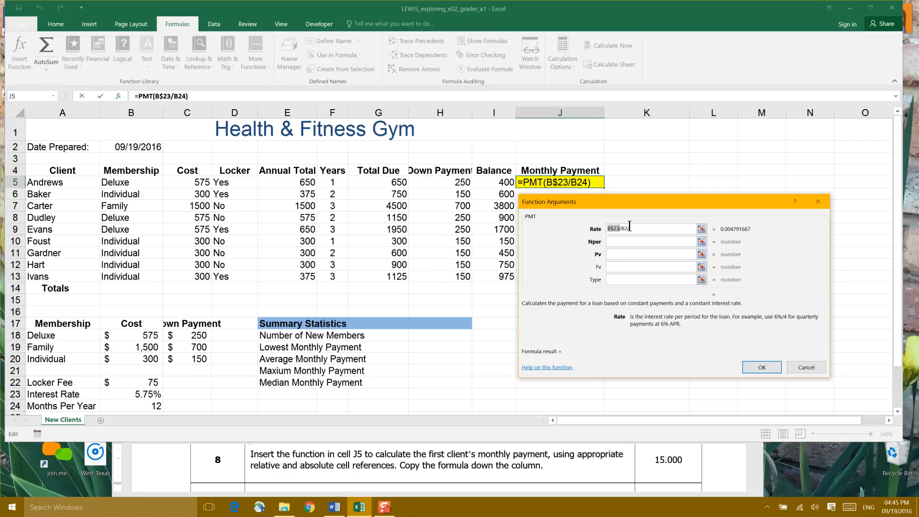
left_click_drag(631, 227, 621, 228)
key("F4")
key("F4")
- Set the Nper argument to the first client's years times months per year, with an absolute months reference: F5*$B$24
left_click(645, 245)
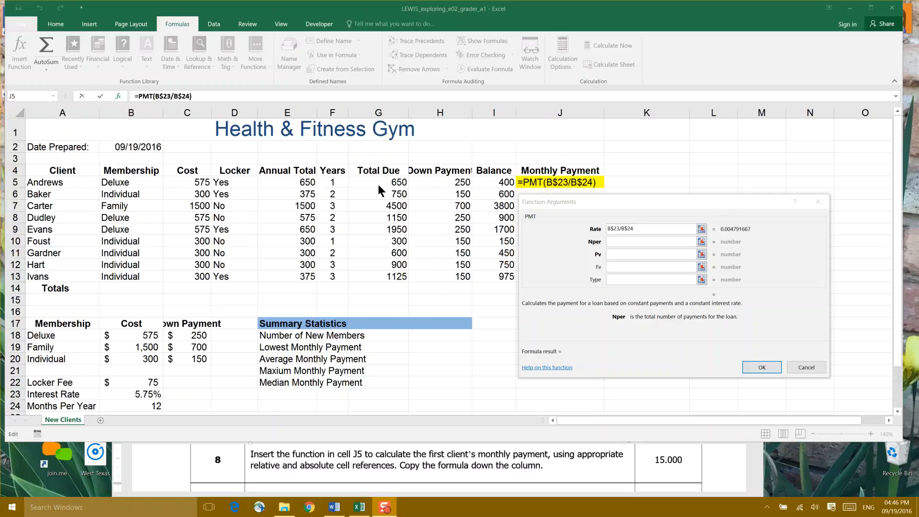
left_click(332, 180)
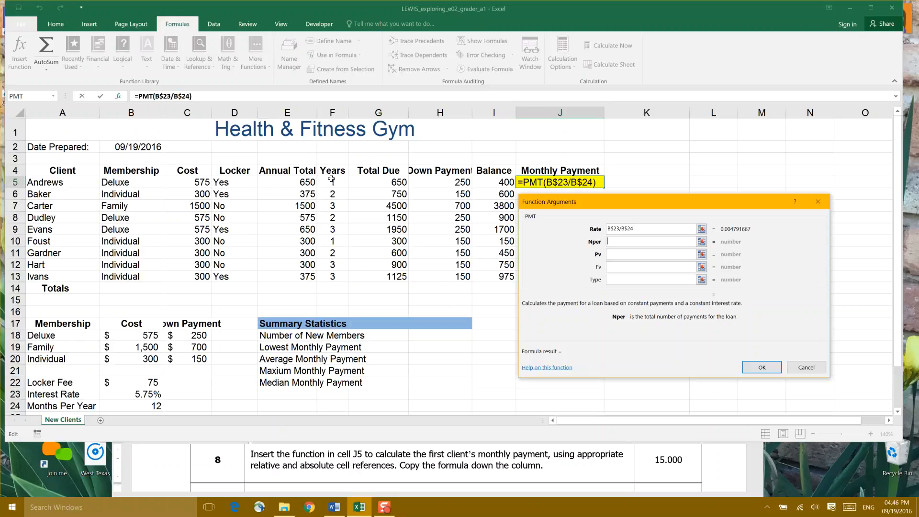
left_click(330, 182)
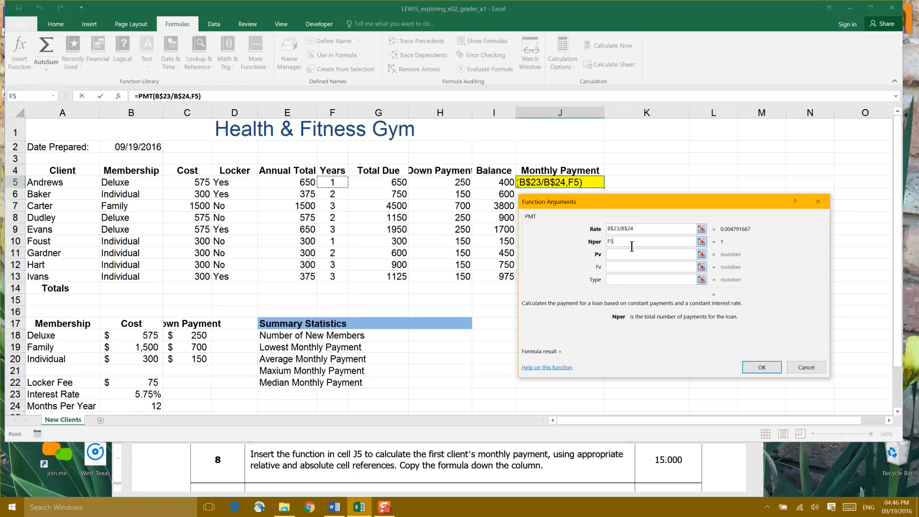
type("*")
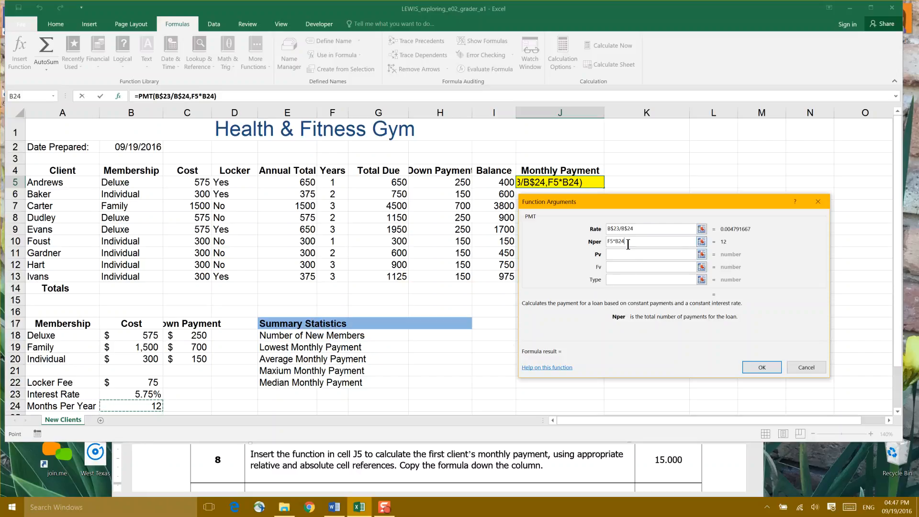
left_click_drag(627, 241, 616, 242)
left_click(670, 257)
key("F4")
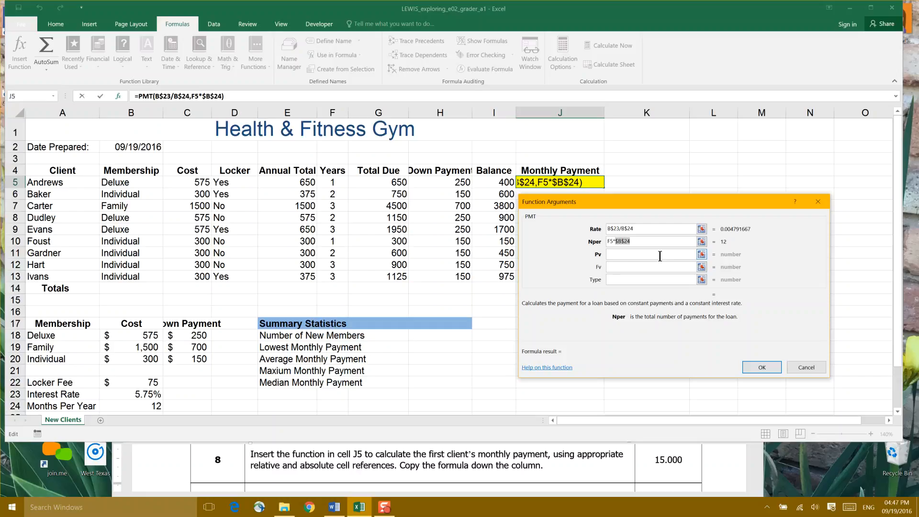
- Set the Pv argument to the negative balance -I5, accept the PMT function, and copy the J5 formula down through J13
left_click(660, 256)
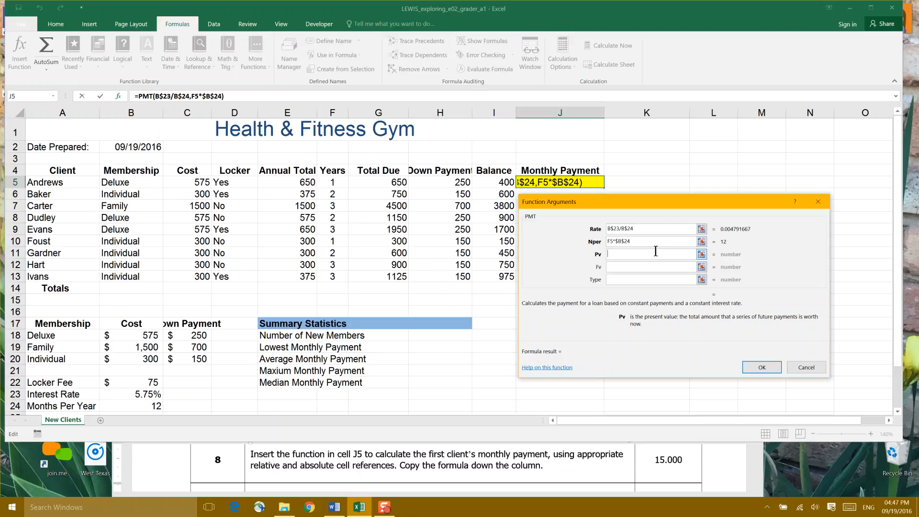
type("-")
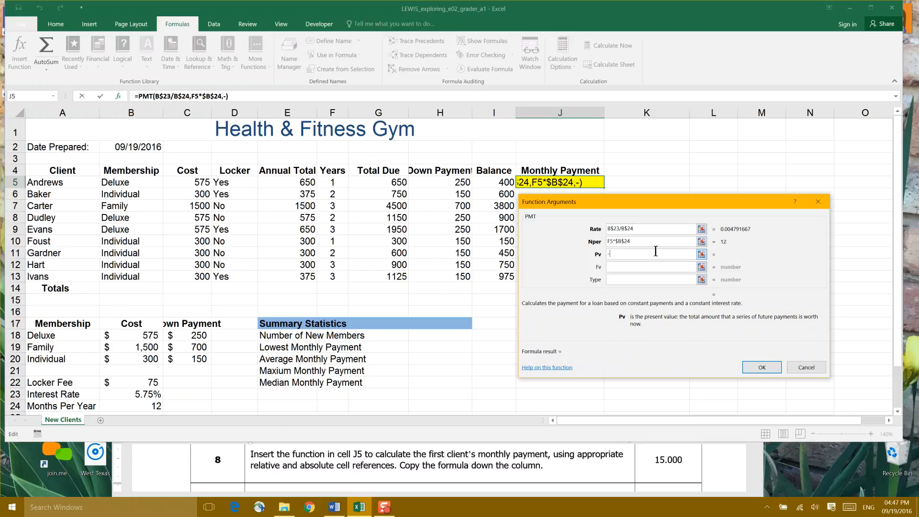
left_click(499, 180)
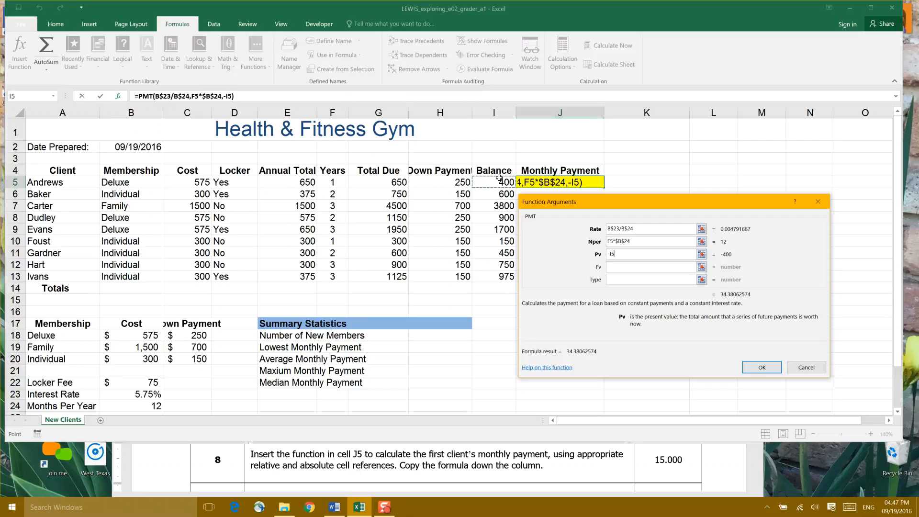
left_click(755, 366)
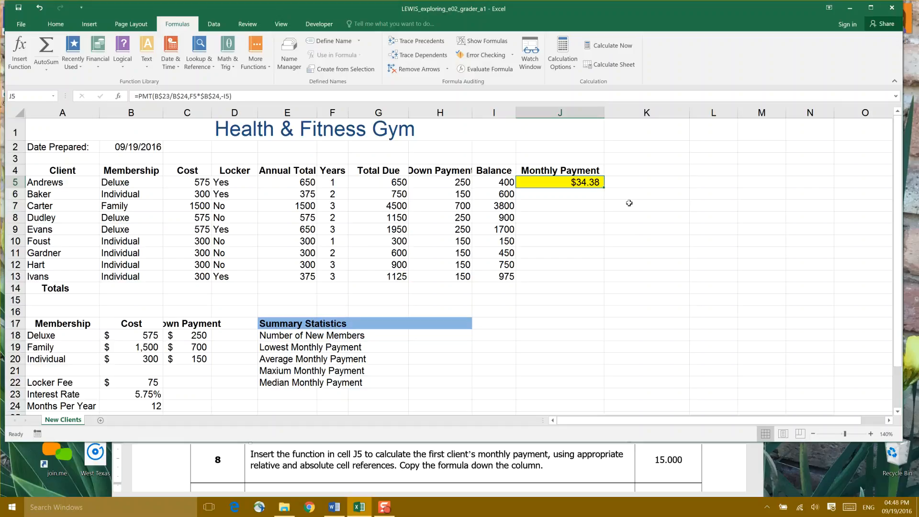
left_click_drag(604, 187, 602, 279)
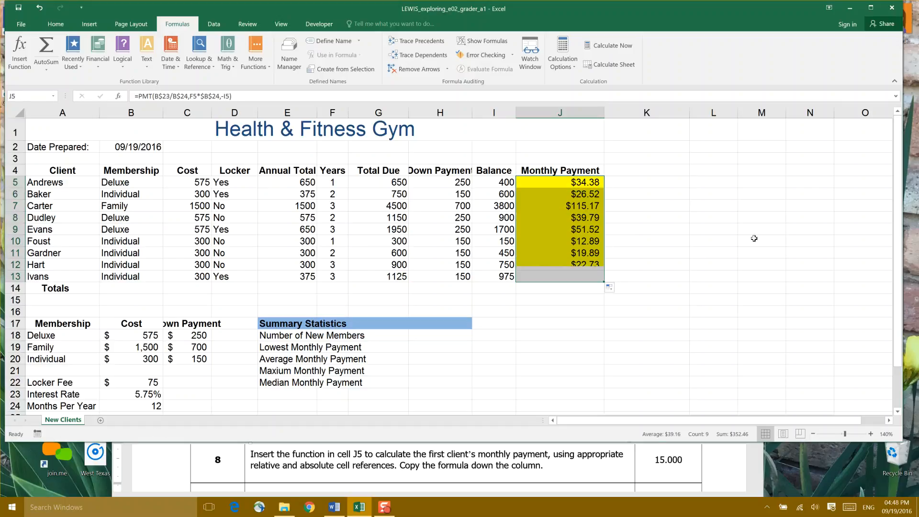